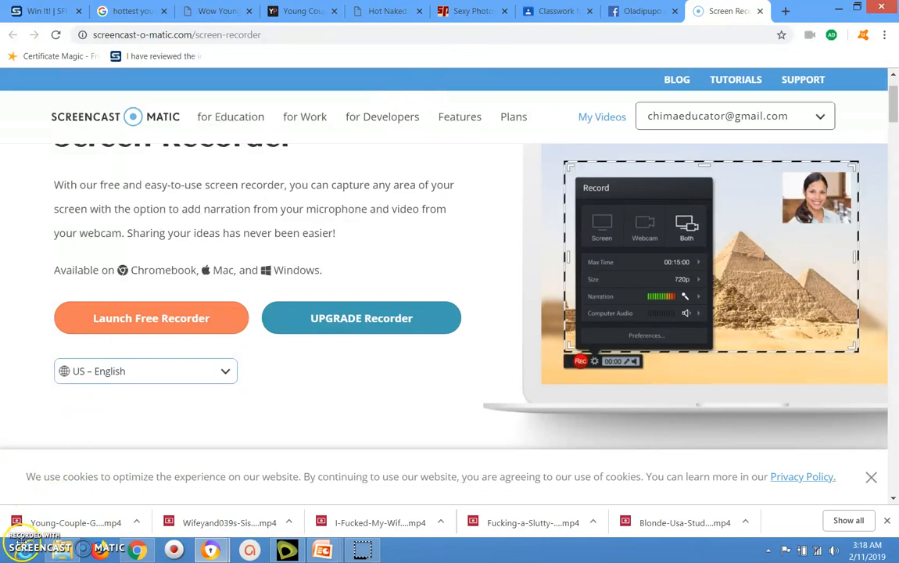
Switch to Google Classroom and show the content types that can be created in the TECH4TEACHERS classwork
left_click(553, 12)
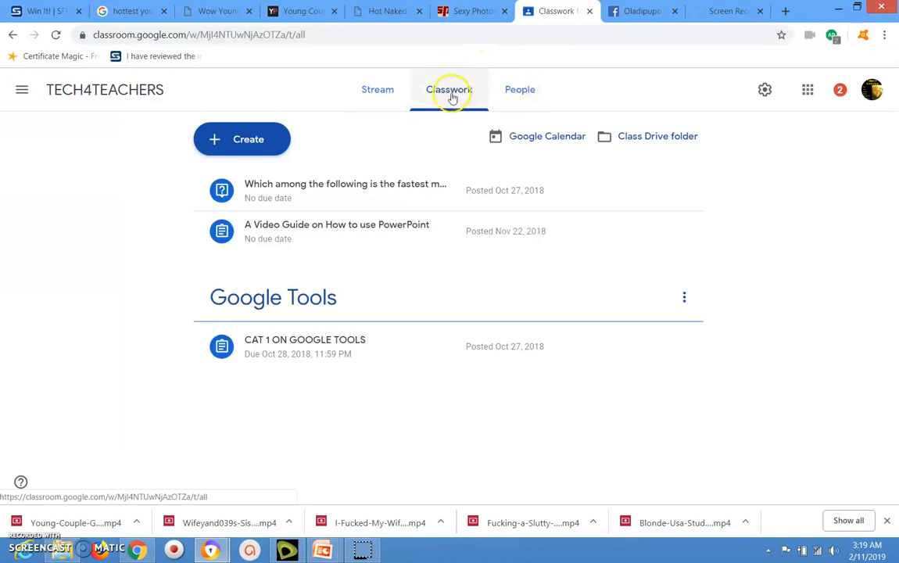
left_click(257, 142)
left_click(229, 141)
left_click(272, 149)
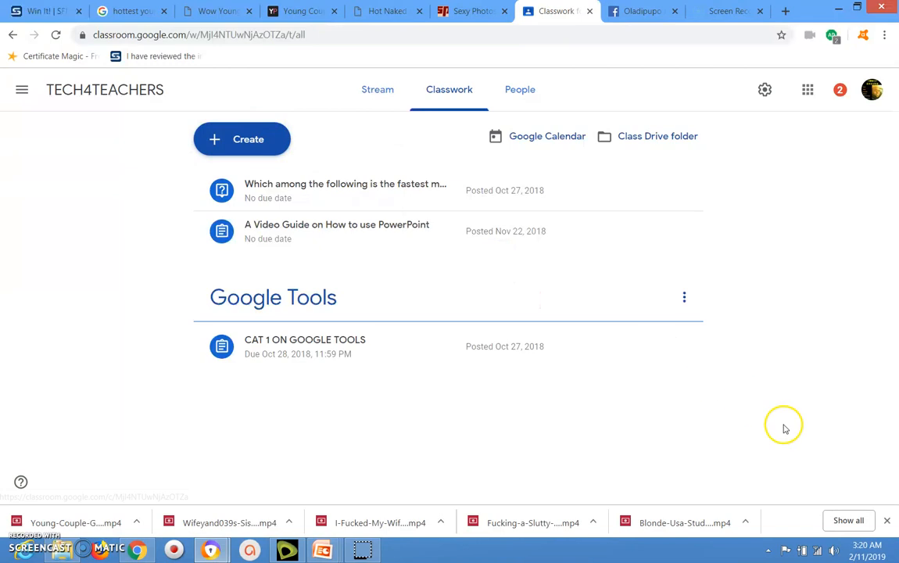
left_click(249, 139)
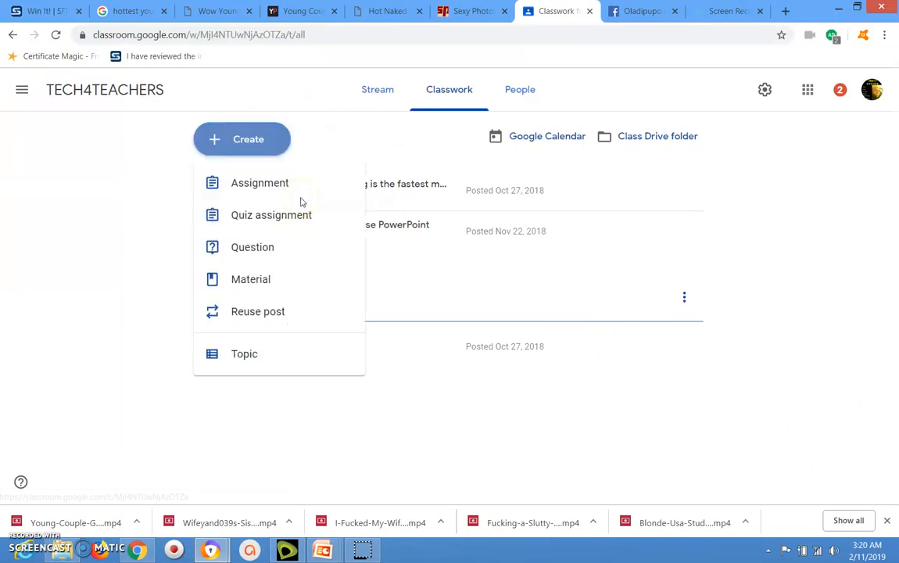
Review the creation options for classwork, from assignment, quiz assignment and question to material and reuse post
left_click(302, 202)
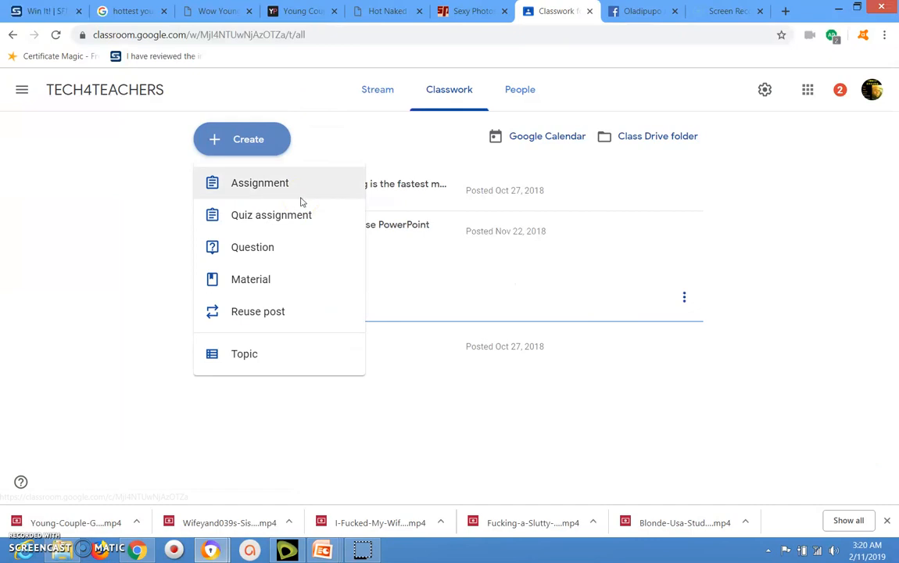
left_click(295, 188)
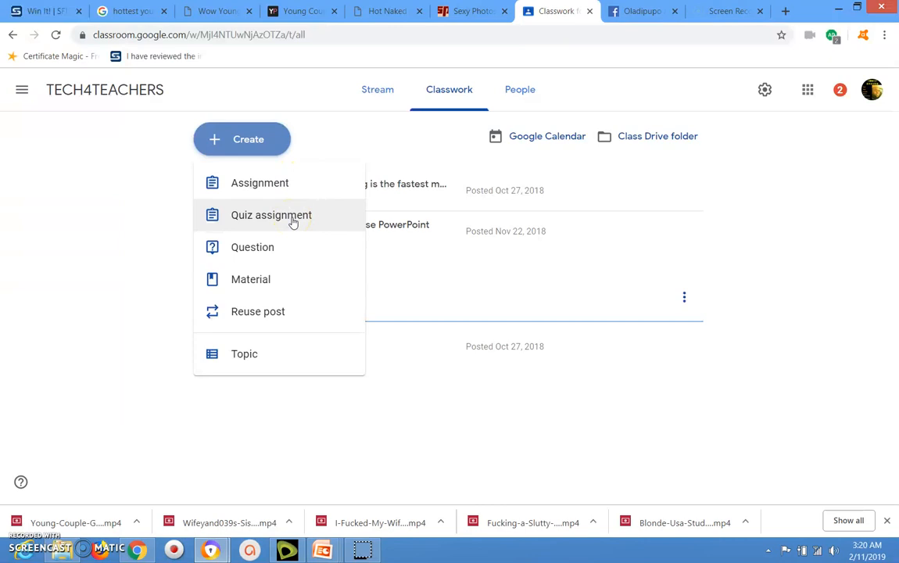
left_click(265, 255)
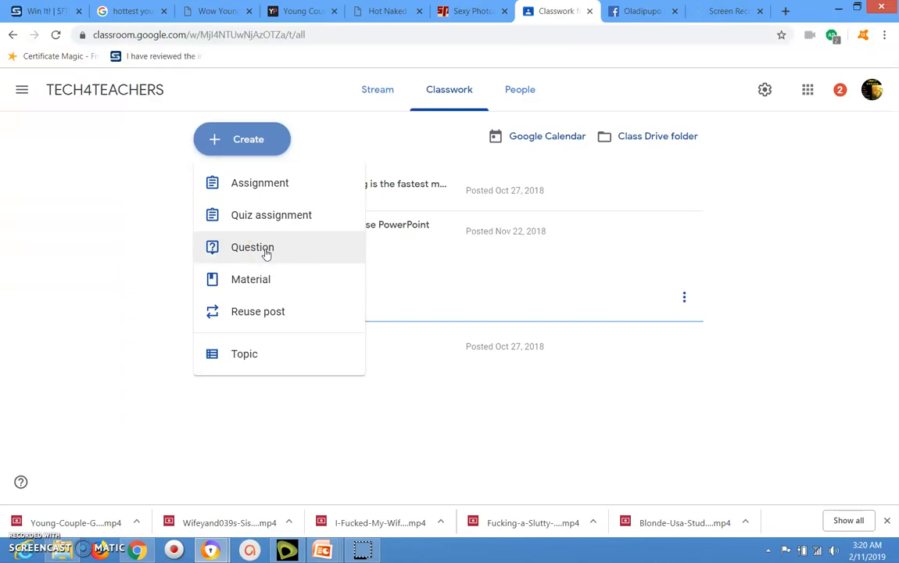
left_click(262, 281)
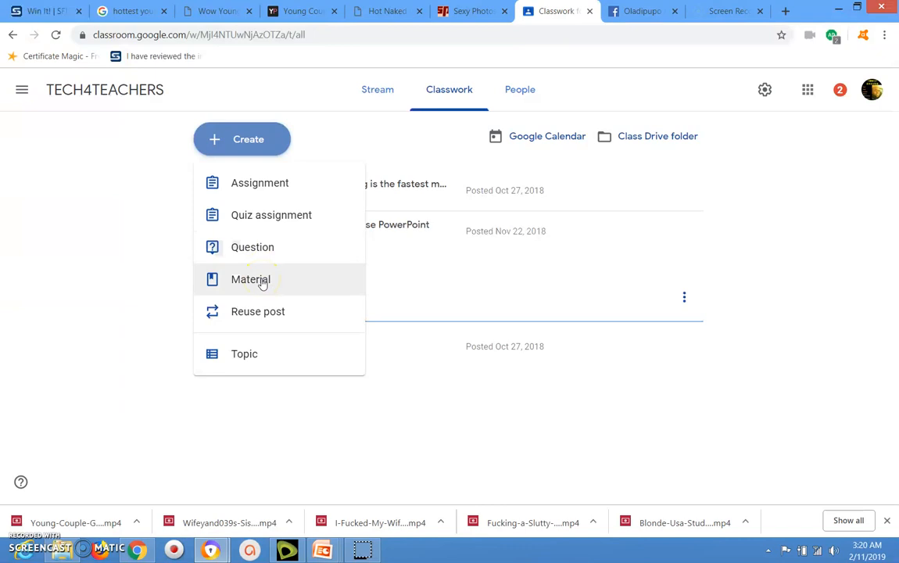
left_click(254, 319)
left_click(258, 250)
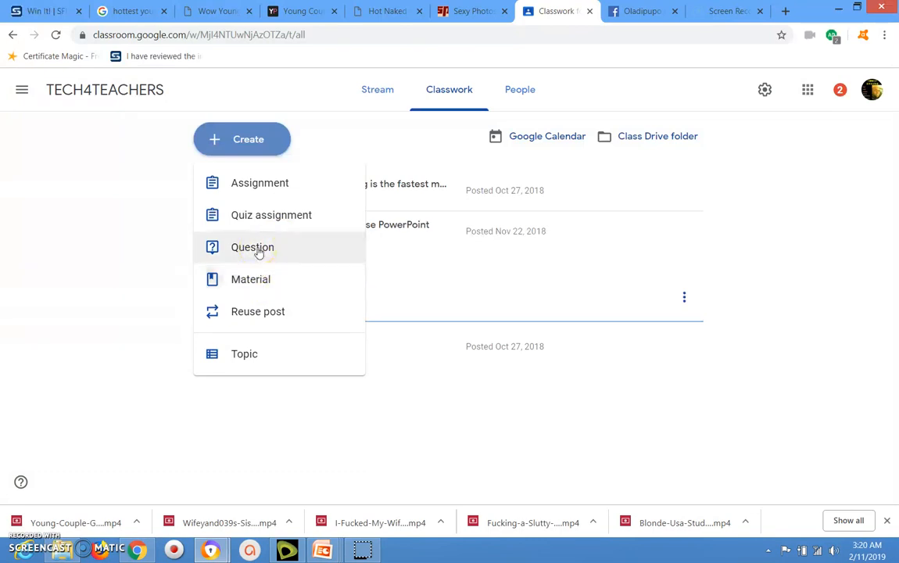
left_click(264, 222)
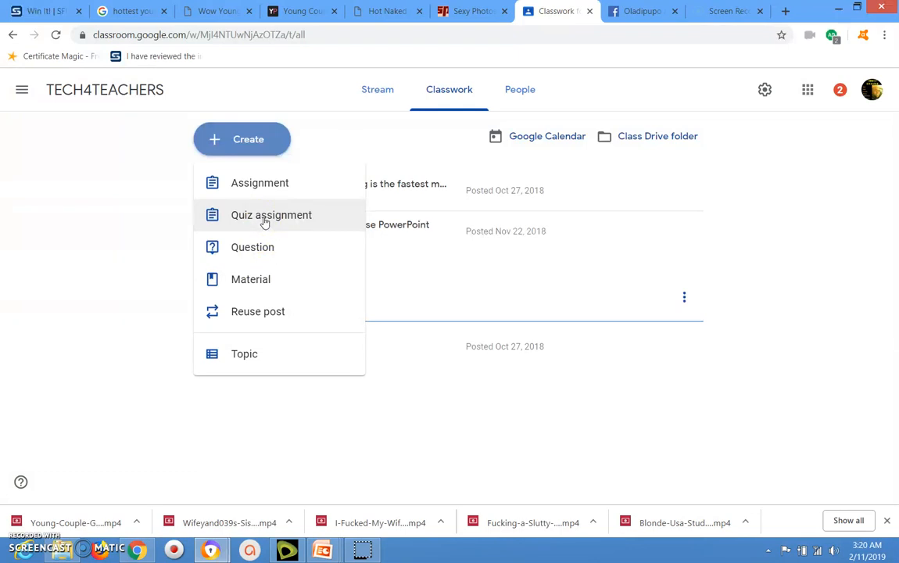
left_click(266, 188)
left_click(263, 286)
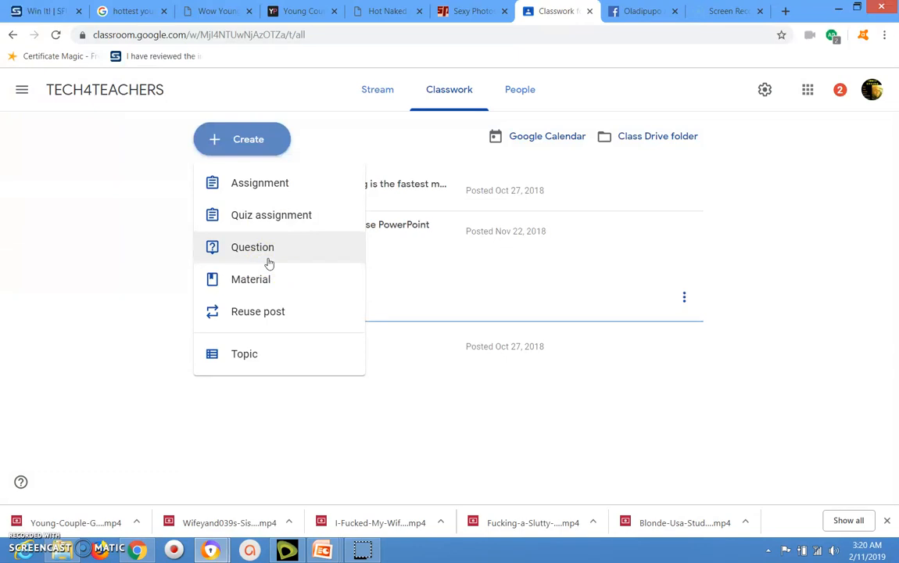
left_click(266, 284)
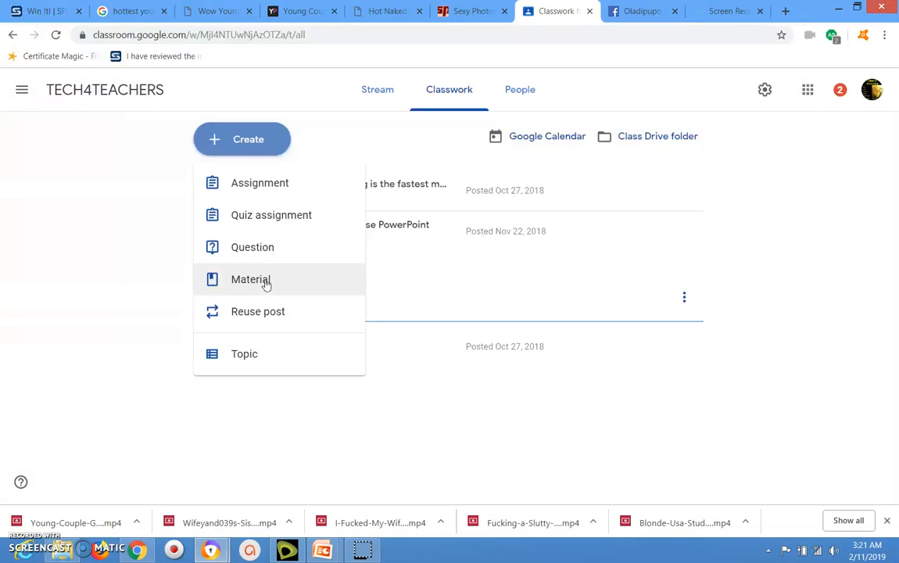
Start a new classwork material and title it "Tech4Teens Graphic"
left_click(265, 282)
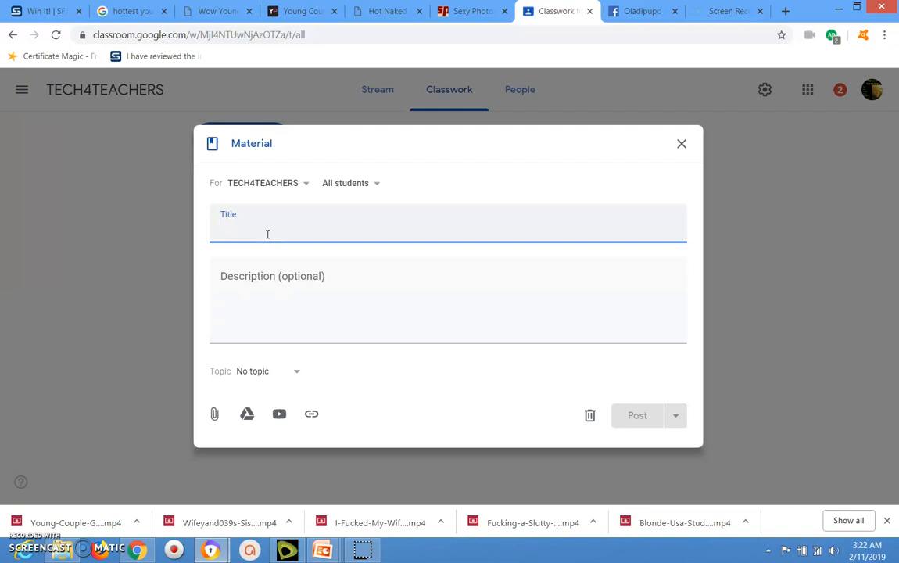
type("Tech")
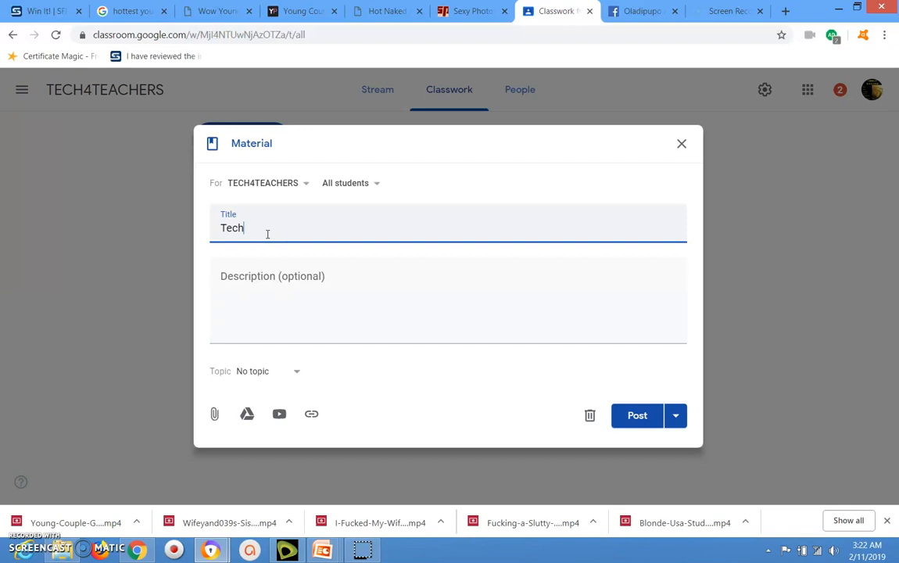
type("4Teens Graphic")
Enter the material's description: "This graphic represents our training platform for teens. Invite your friends to join the class."
left_click(276, 279)
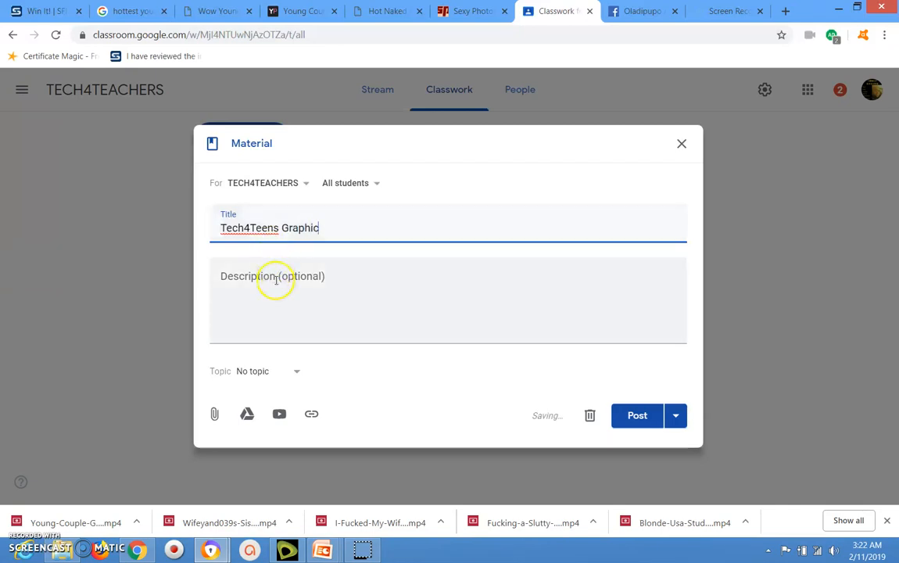
left_click(274, 280)
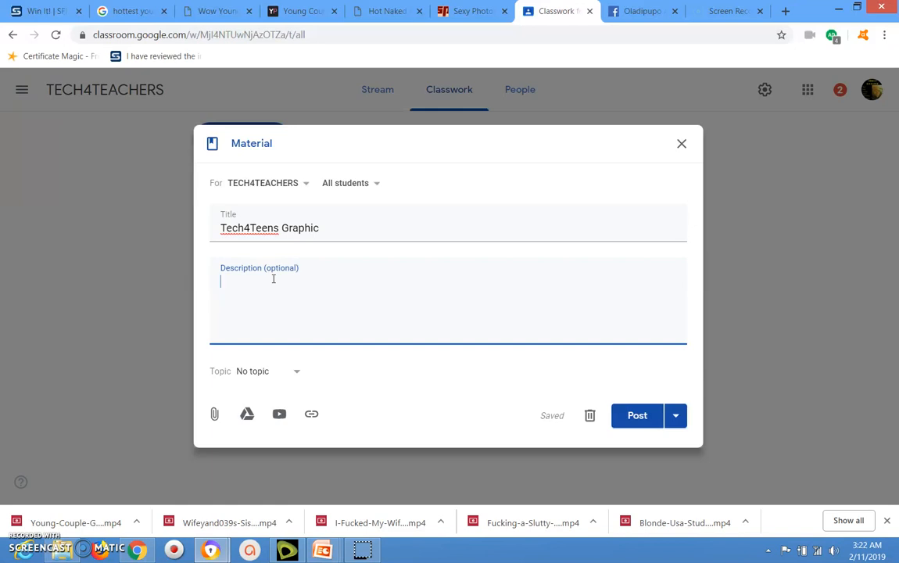
type("Th")
type("is grap")
type("hic ")
type("is")
key("BackSpace")
key("BackSpace")
key("BackSpace")
type("repres")
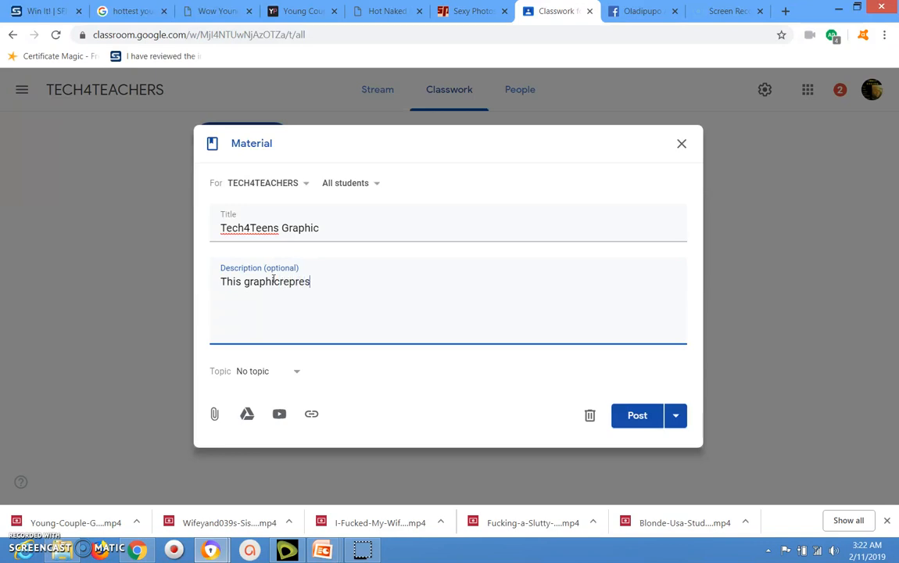
type("ents our tra")
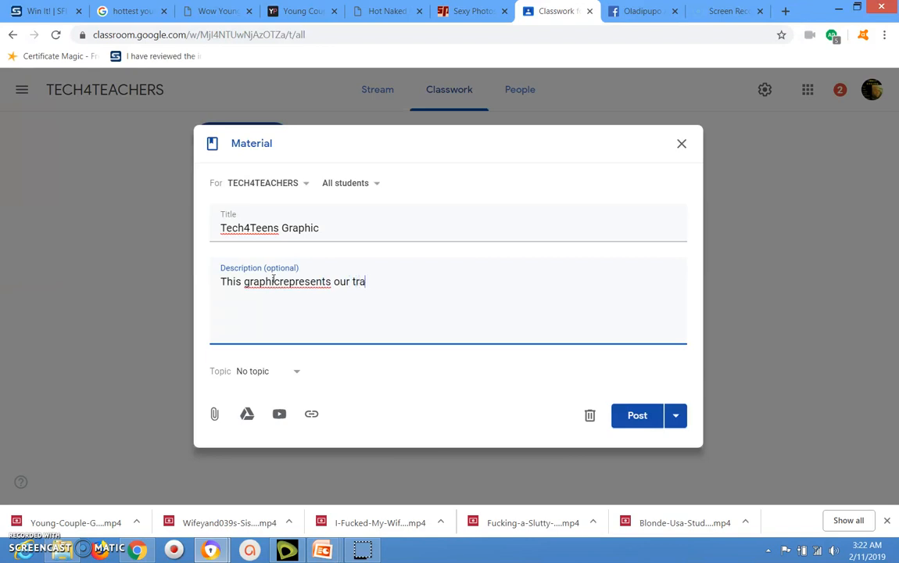
type("ining platform for teens. Invite your friends ")
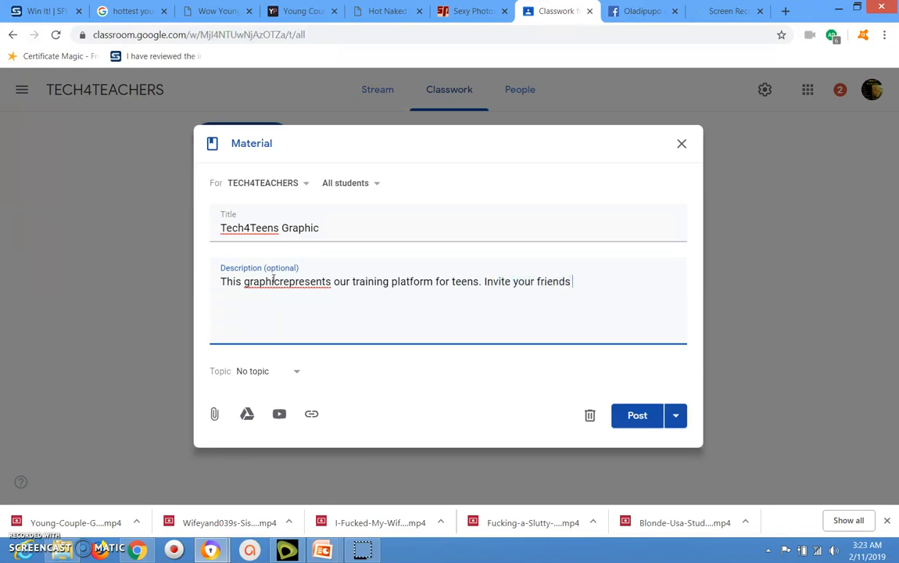
type("to join the class.")
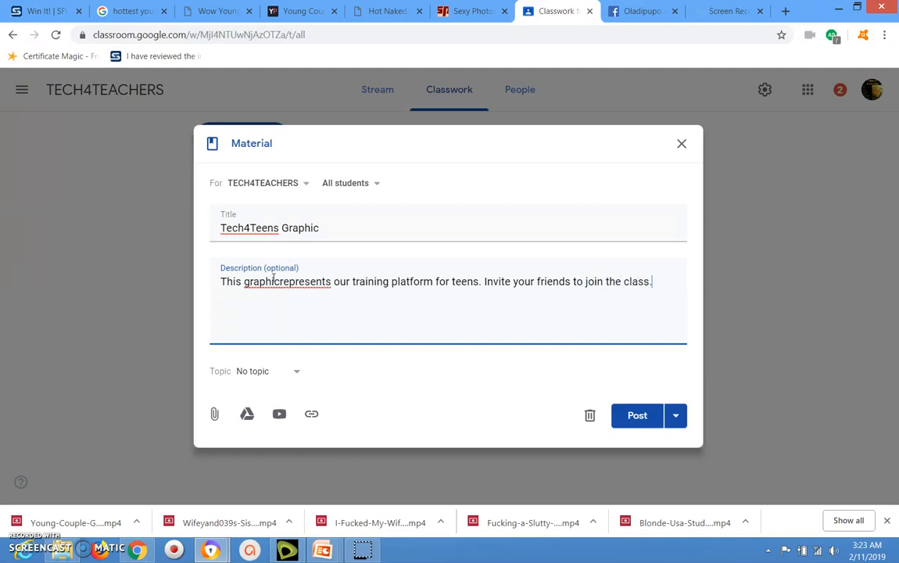
left_click(280, 282)
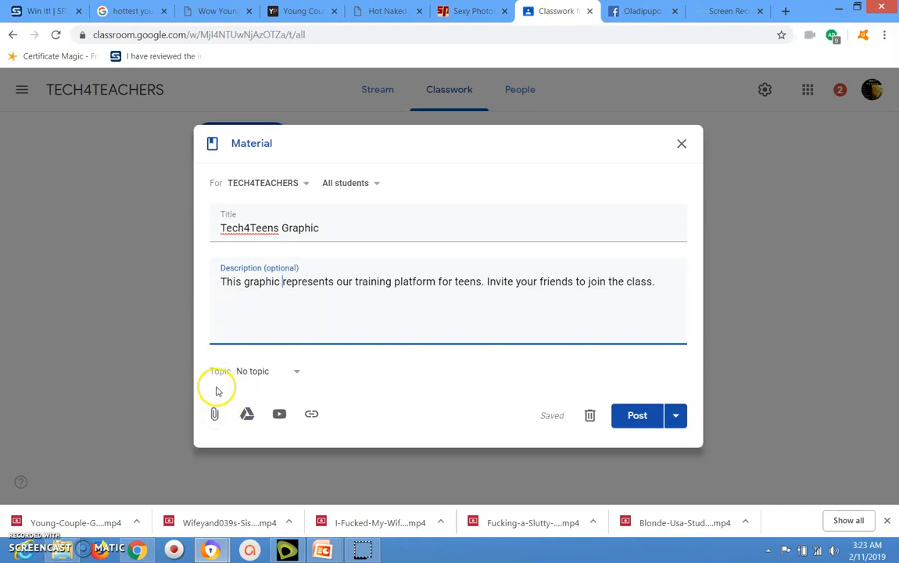
Start attaching a file to the material and browse the computer for it
left_click(215, 417)
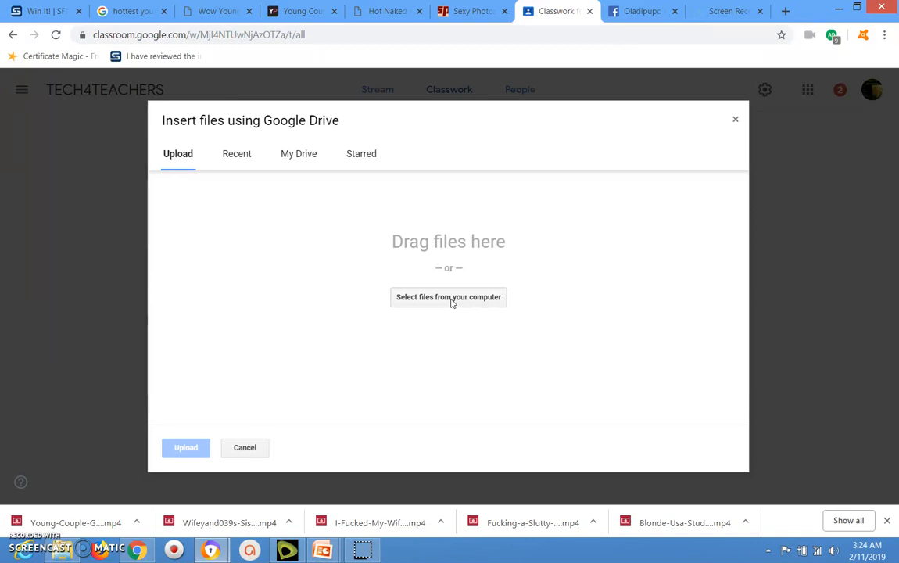
left_click(395, 301)
left_click(419, 305)
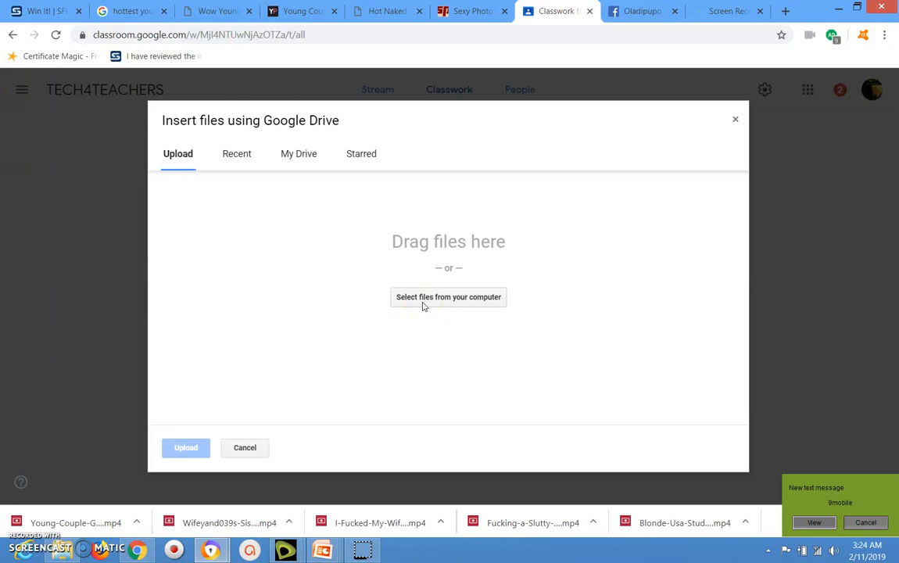
left_click(291, 303)
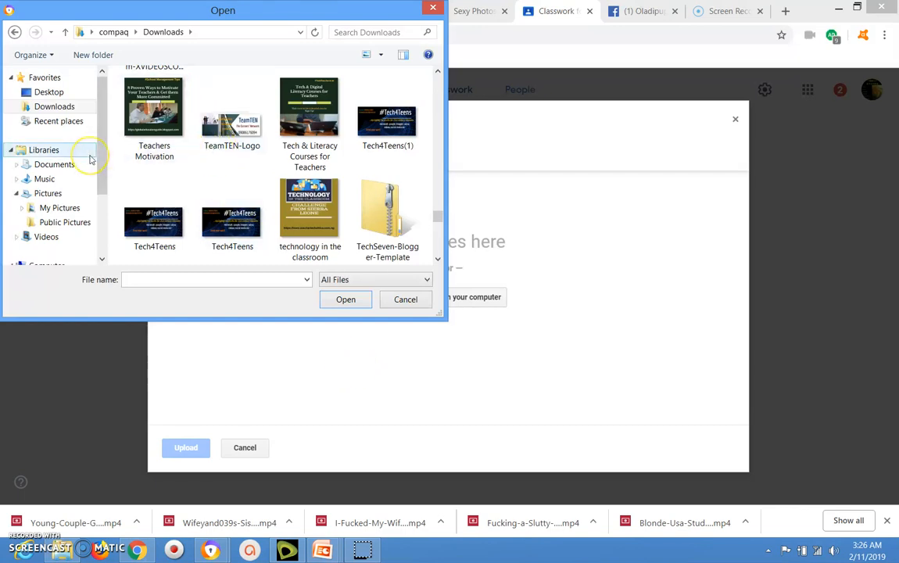
Choose the Tech4Teens(1) image from the Downloads folder for upload
left_click(73, 208)
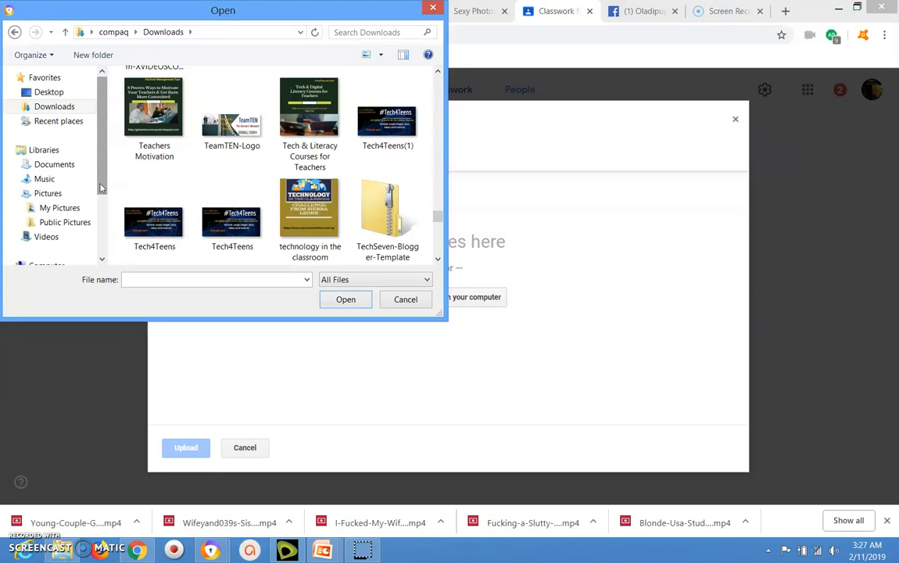
left_click(86, 121)
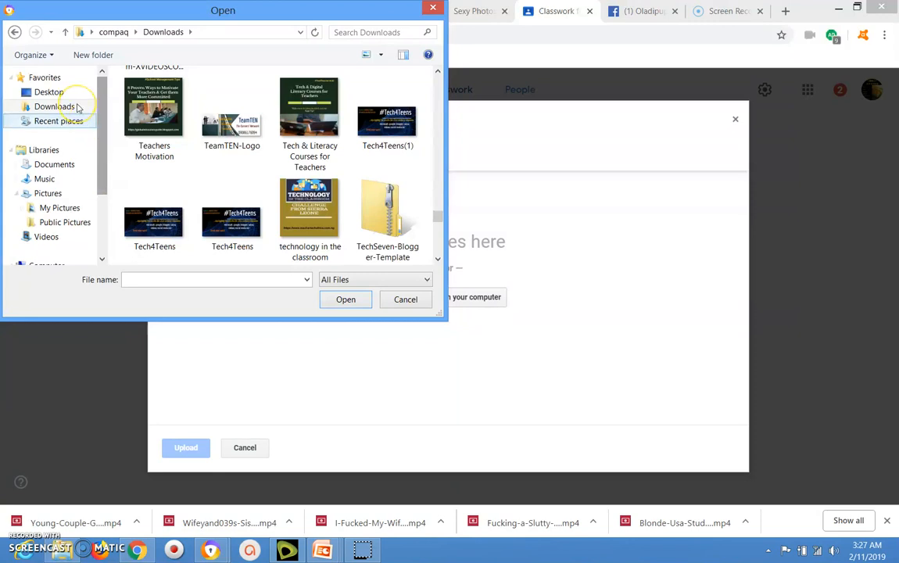
left_click(78, 108)
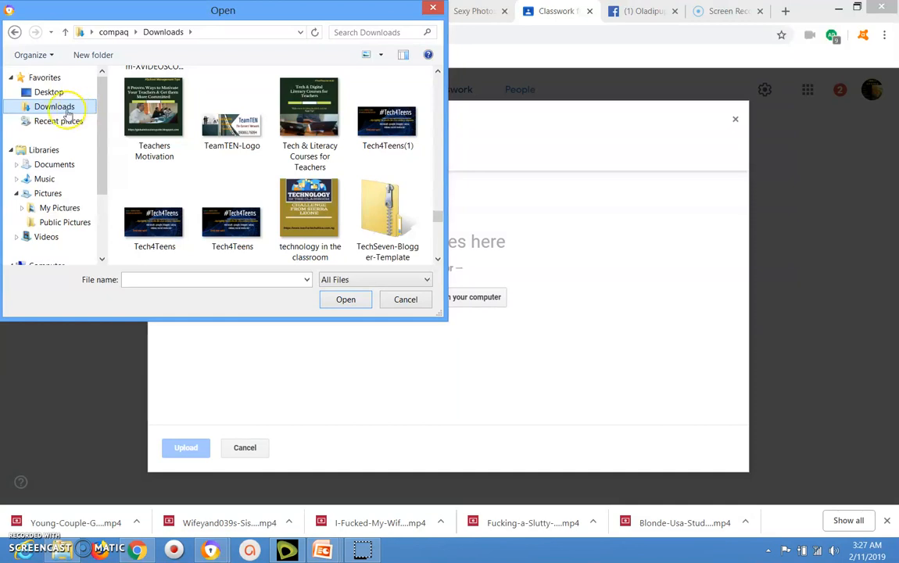
left_click(291, 95)
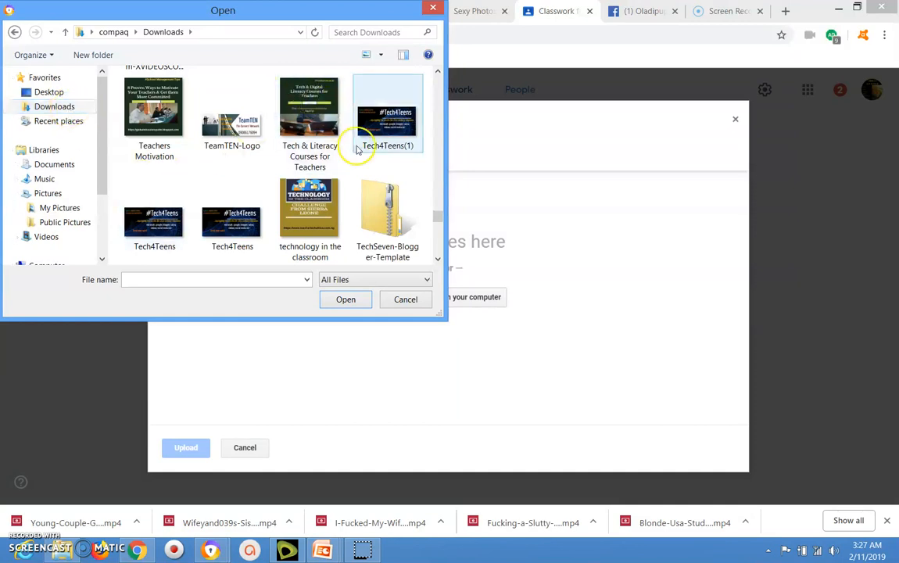
left_click(438, 260)
left_click(235, 84)
left_click(149, 106)
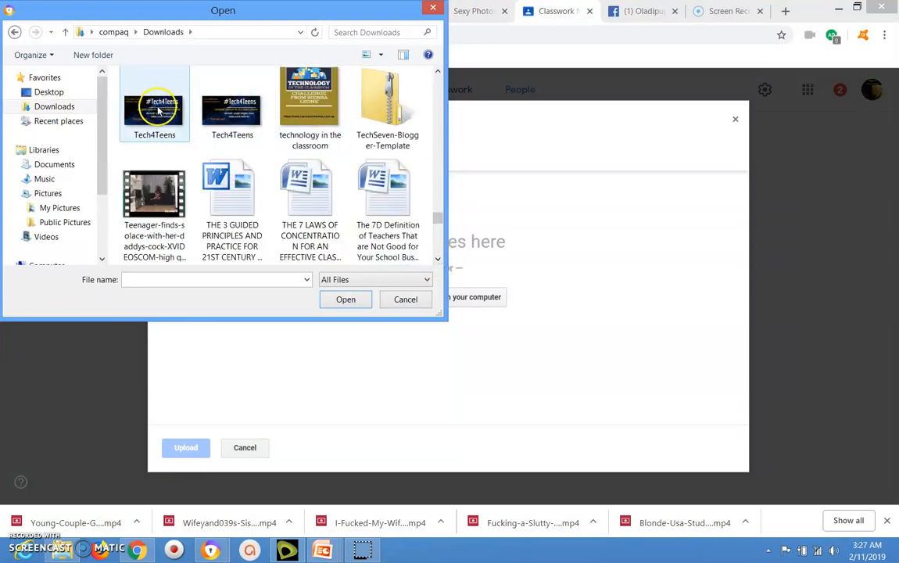
left_click(439, 75)
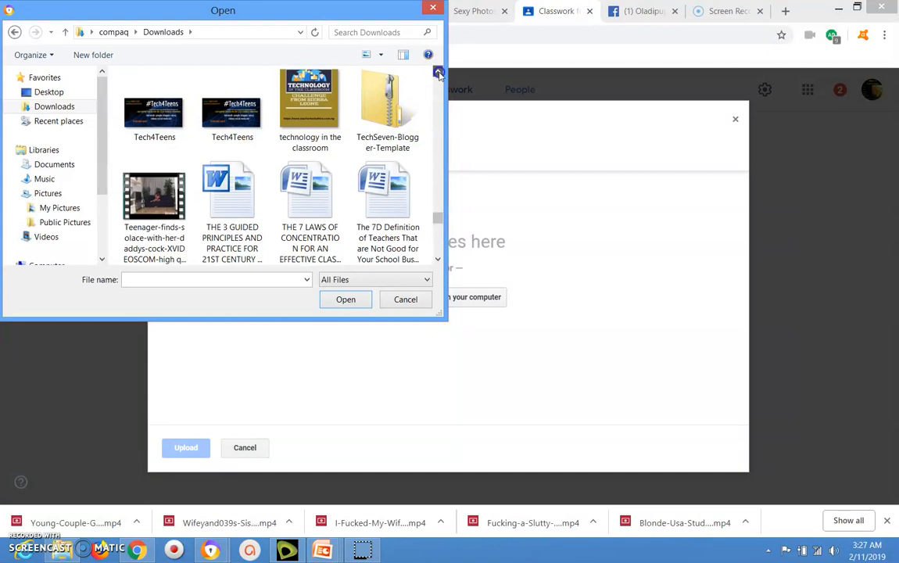
left_click(438, 74)
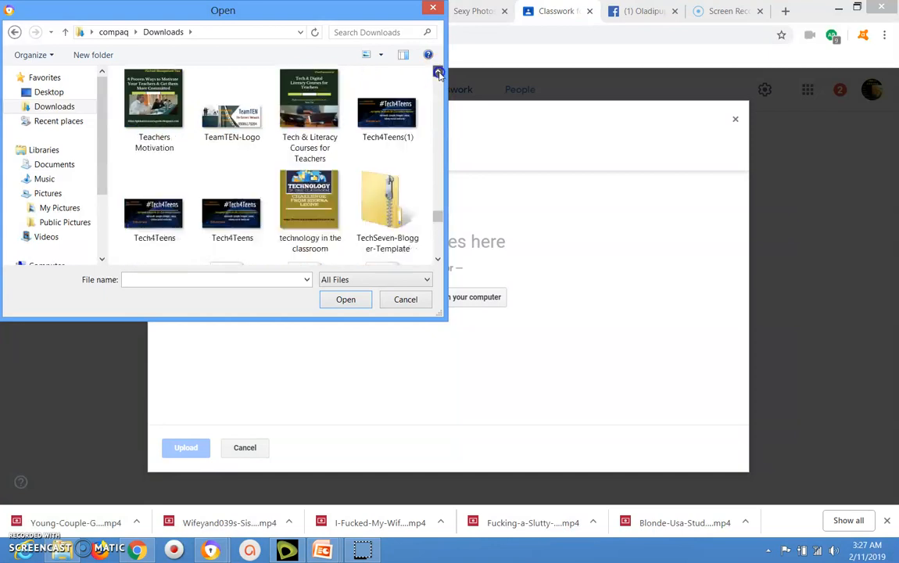
left_click(389, 116)
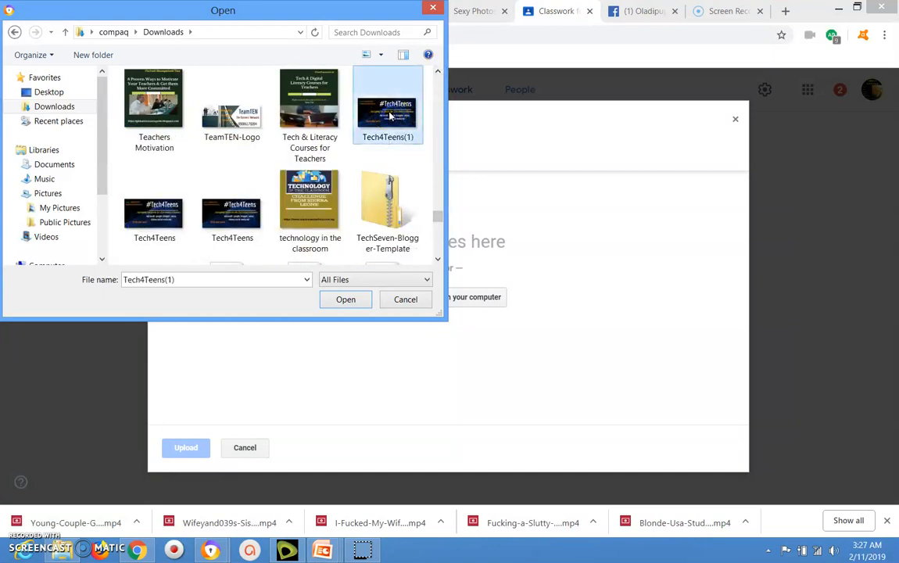
left_click(345, 304)
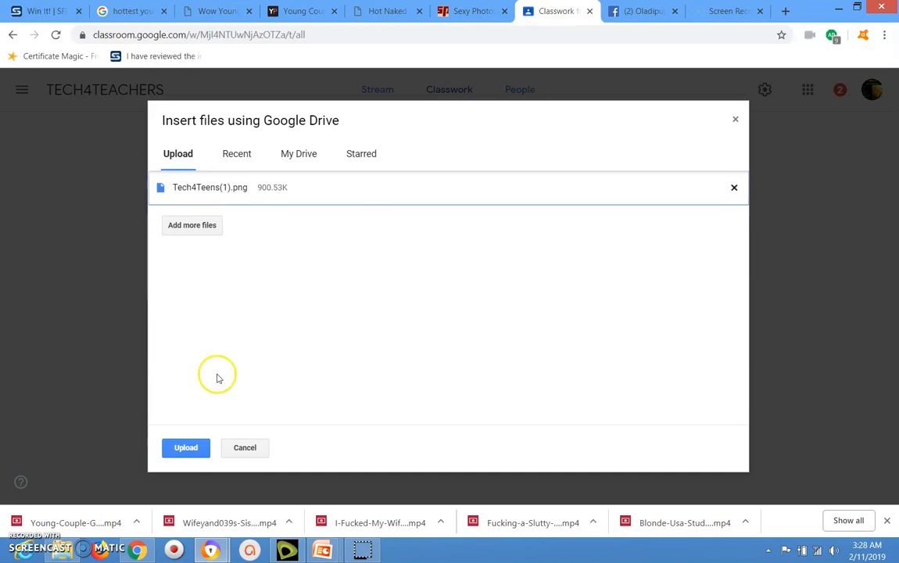
Upload Tech4Teens(1).png to the material and post it to the class
left_click(188, 451)
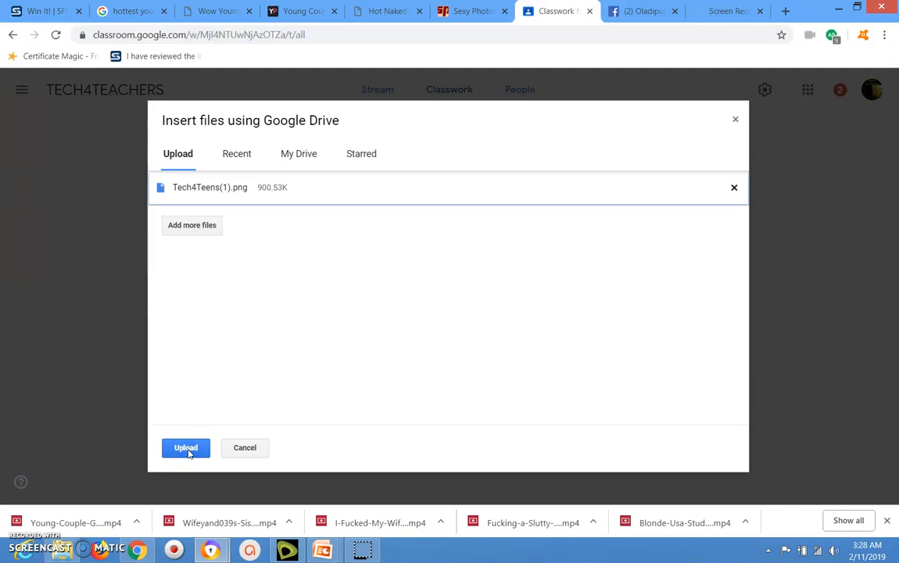
left_click(188, 451)
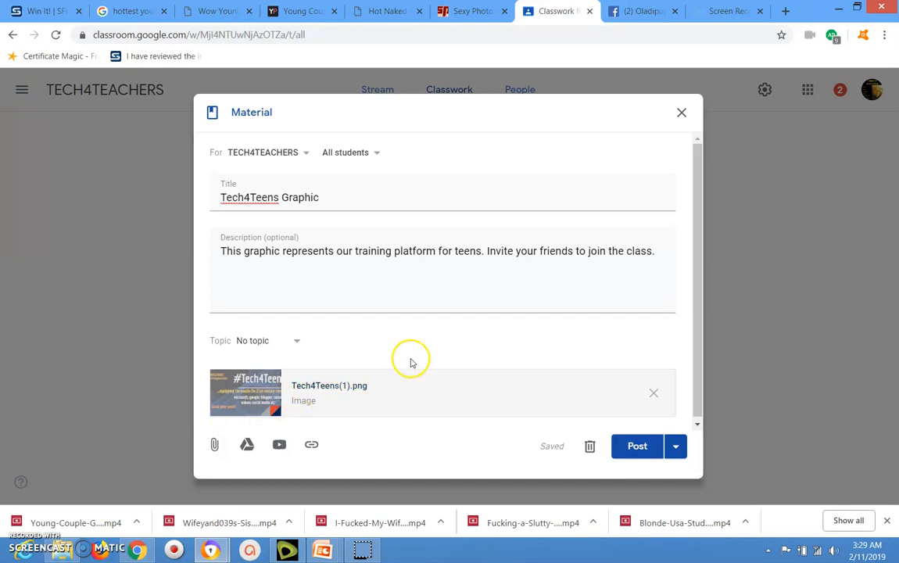
left_click(638, 447)
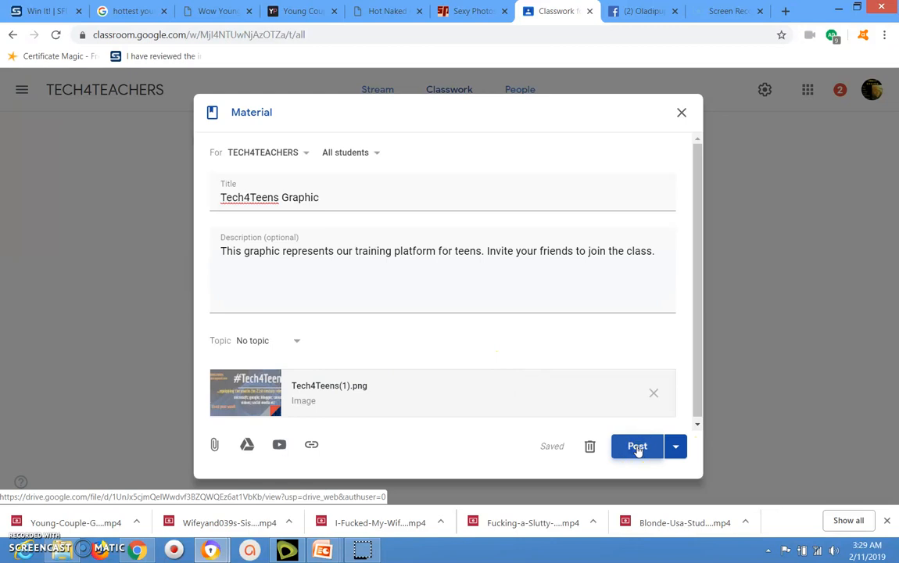